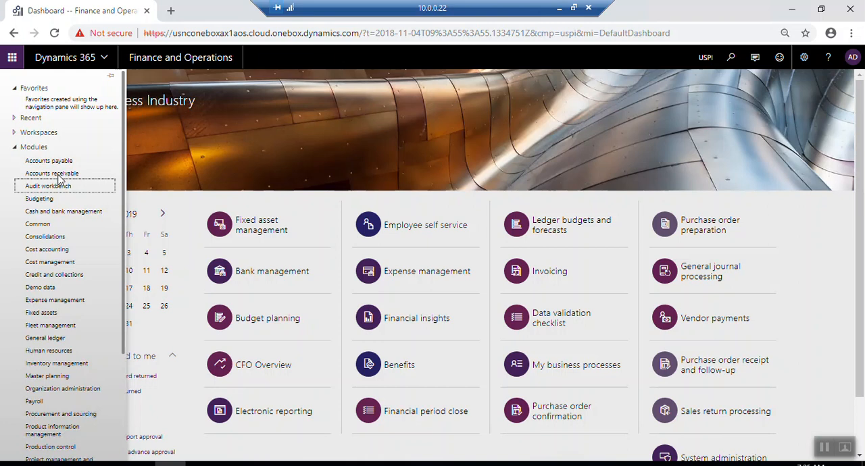
- Open the Customer groups page from the Accounts receivable setup
left_click(137, 299)
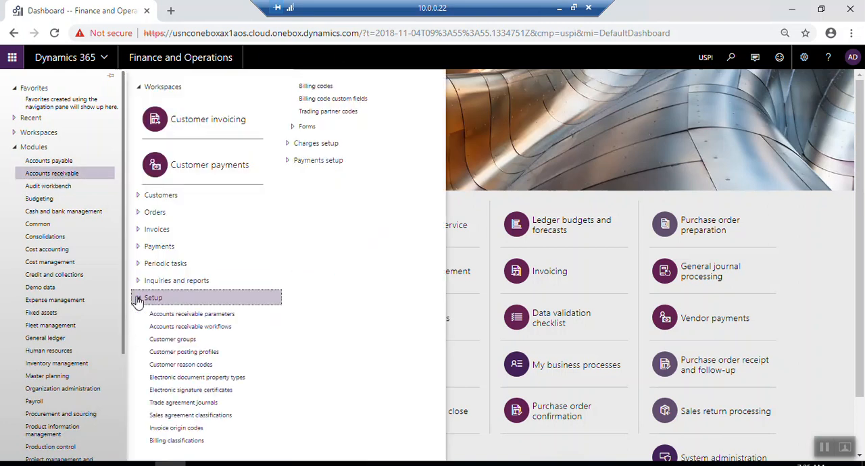
left_click(188, 340)
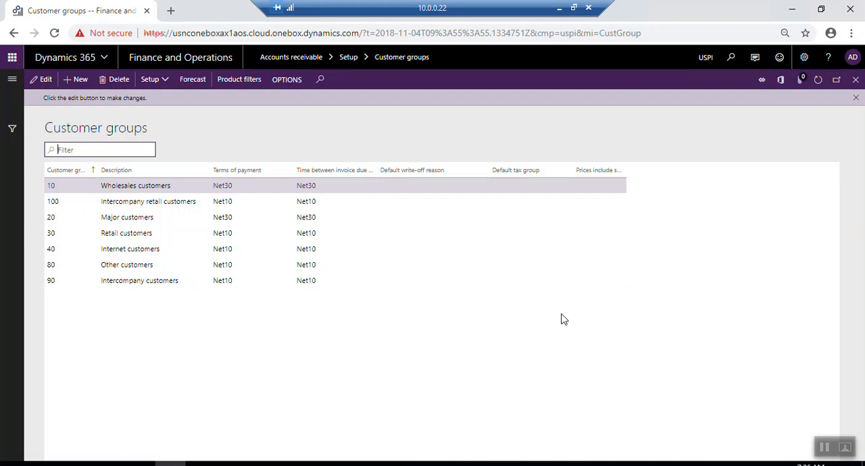
left_click(11, 80)
left_click(46, 174)
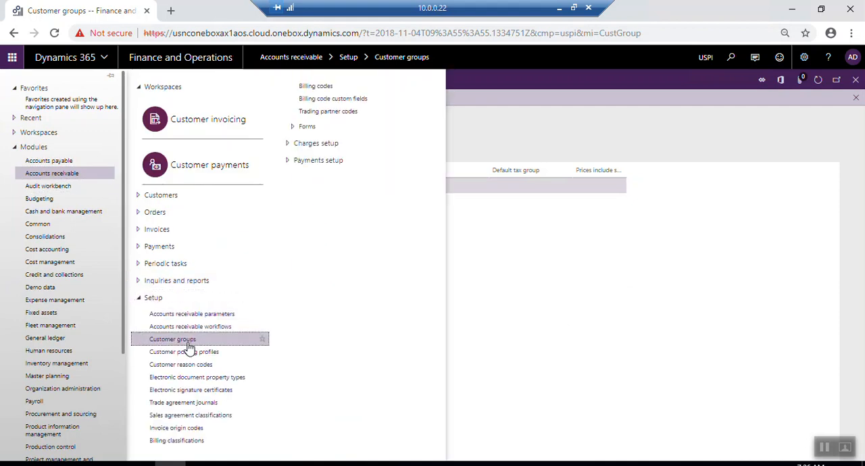
left_click(189, 341)
- Add a new customer group with the group number 110
left_click(80, 81)
left_click_drag(96, 154, 150, 155)
left_click(99, 172)
type("110")
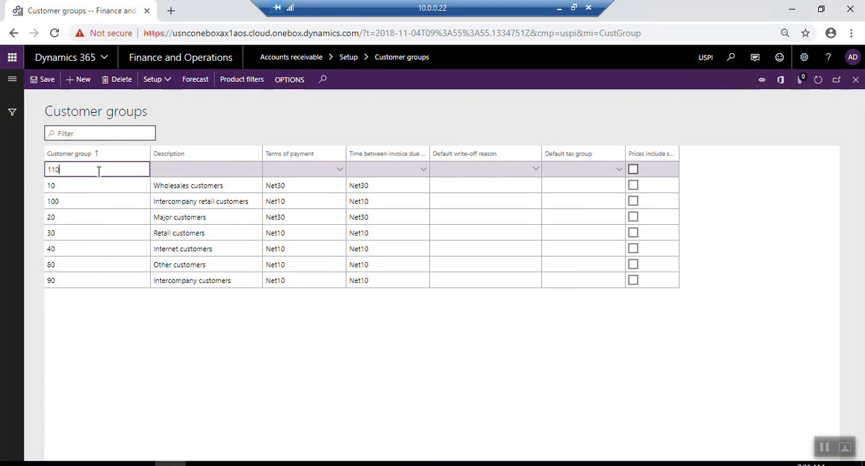
key("Tab")
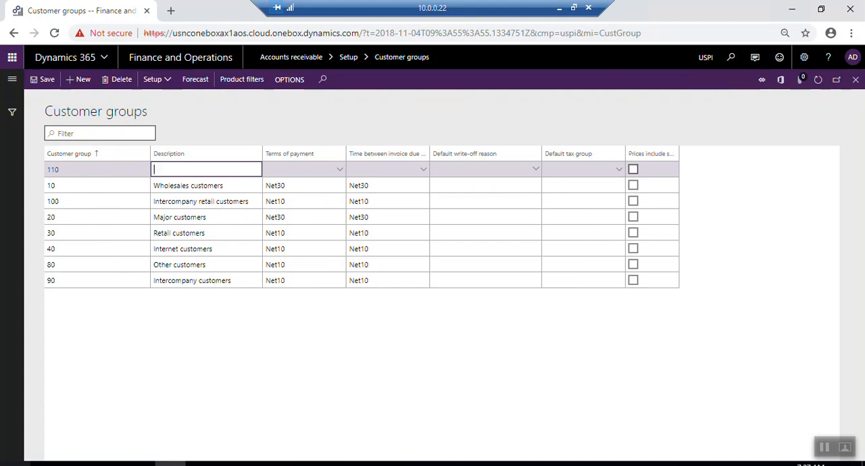
- Enter Foreign Customers as the description of customer group 110
key("Caps_Lock")
type("F")
key("Caps_Lock")
type("oe")
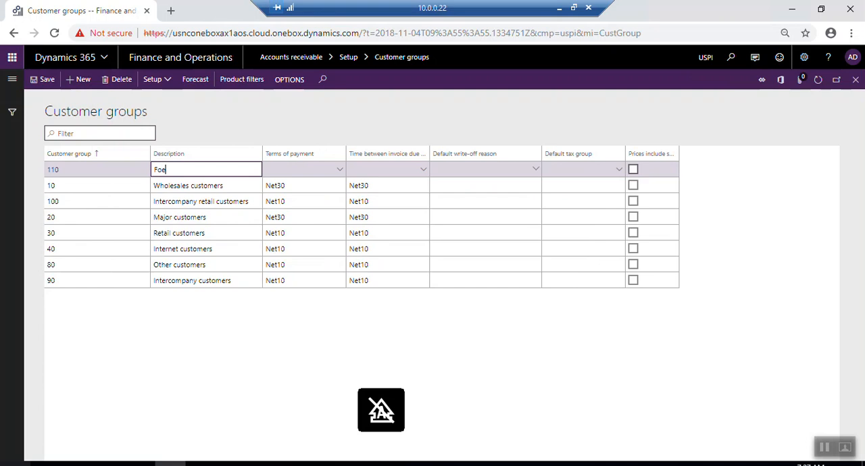
key("BackSpace")
type("reign")
key("Caps_Lock")
type("C")
key("Caps_Lock")
type("ustomers")
- Set both the terms of payment and the time between invoice due dates to COD for the Foreign Customers group
left_click(335, 170)
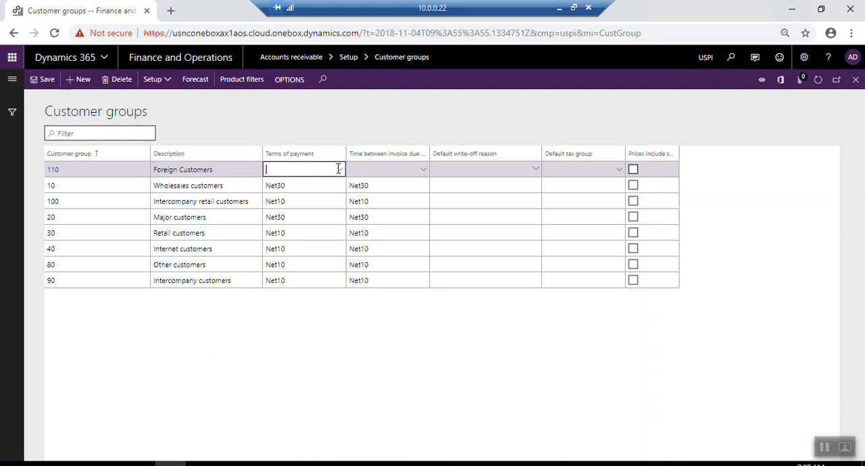
left_click(341, 169)
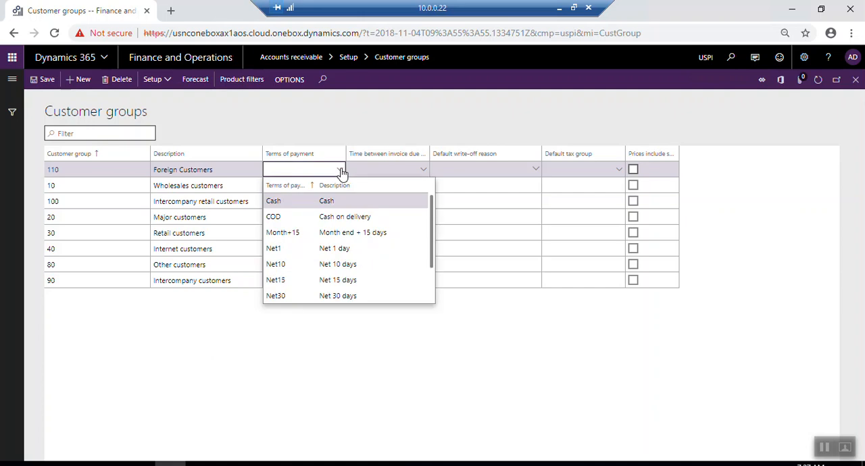
left_click(278, 217)
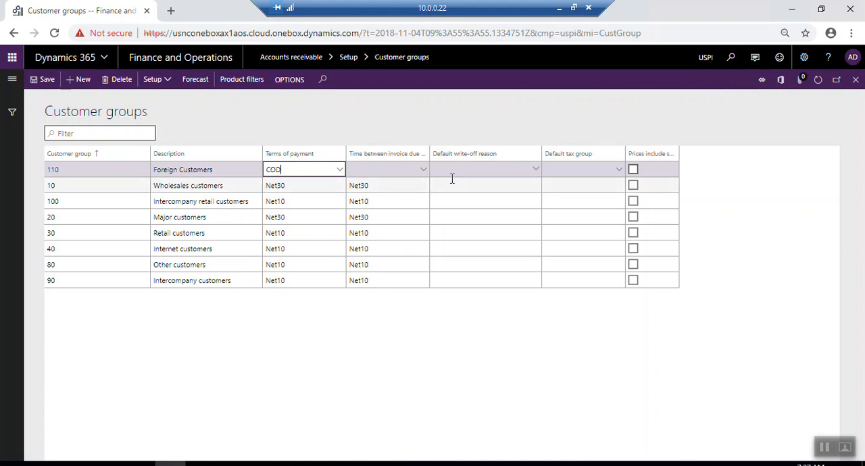
left_click(426, 175)
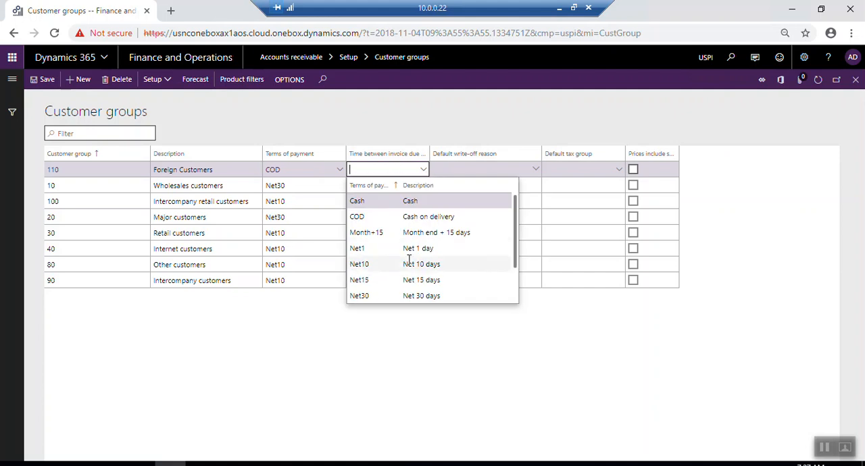
scroll(409, 259, "down", 2)
scroll(409, 259, "up", 3)
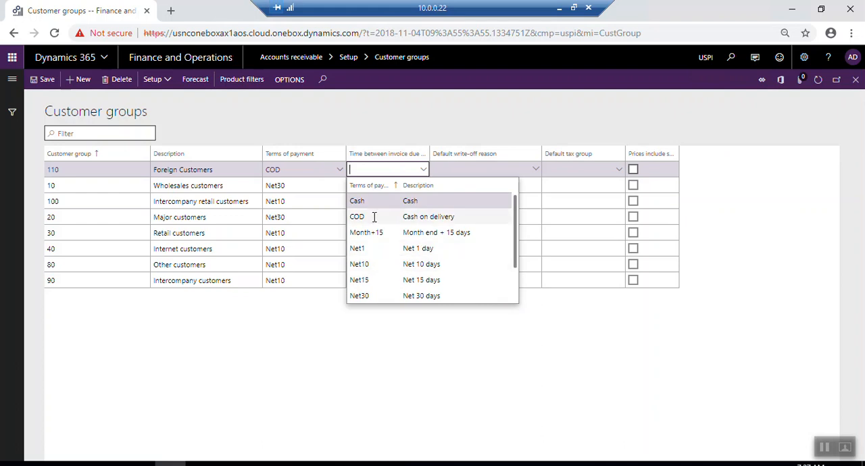
left_click(405, 217)
- Check the available default write-off reasons for the Foreign Customers group without choosing one
left_click(436, 170)
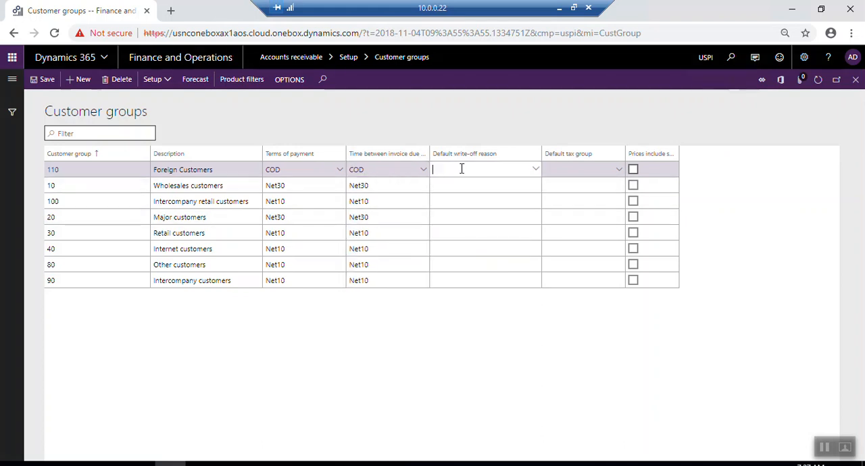
left_click(539, 173)
left_click(521, 170)
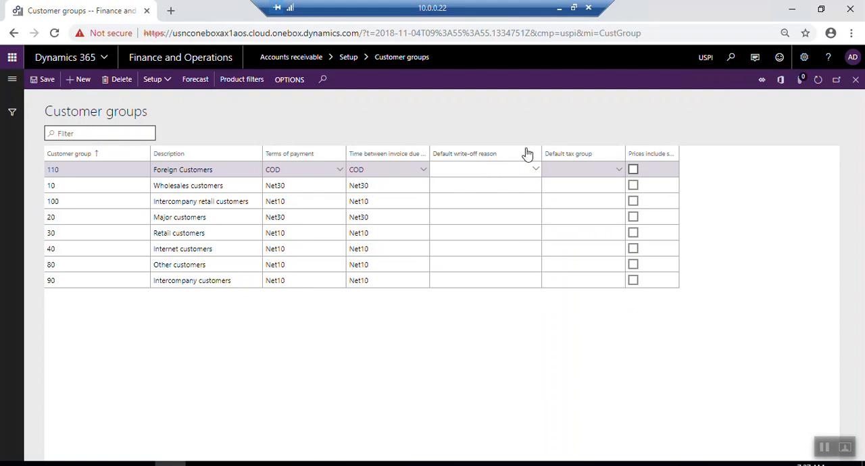
- Look through the sales tax groups and set the Foreign Customers default tax group to 5Pct
left_click(578, 170)
left_click(618, 172)
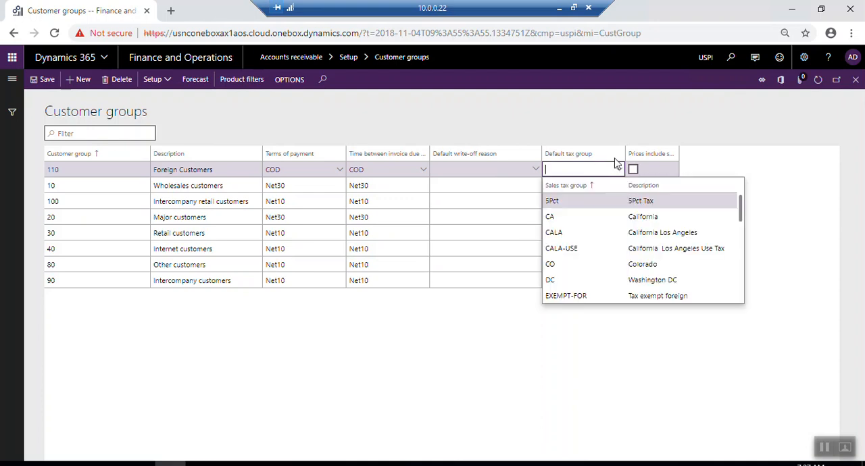
scroll(617, 245, "down", 3)
scroll(617, 246, "down", 5)
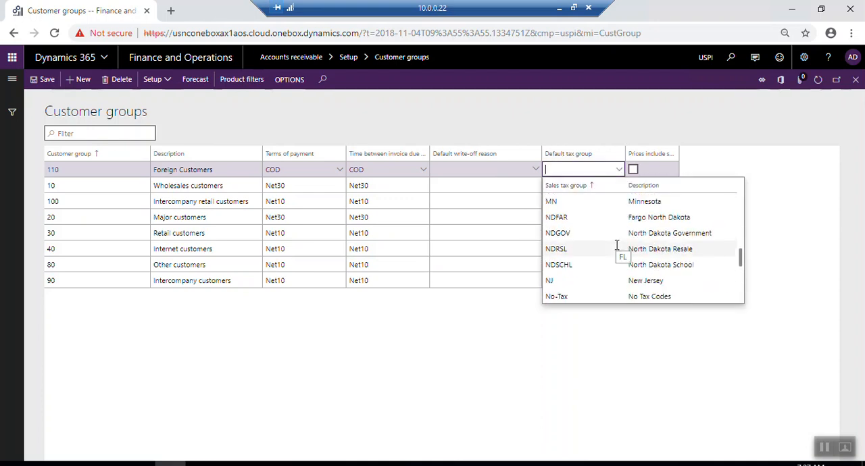
scroll(617, 252, "down", 2)
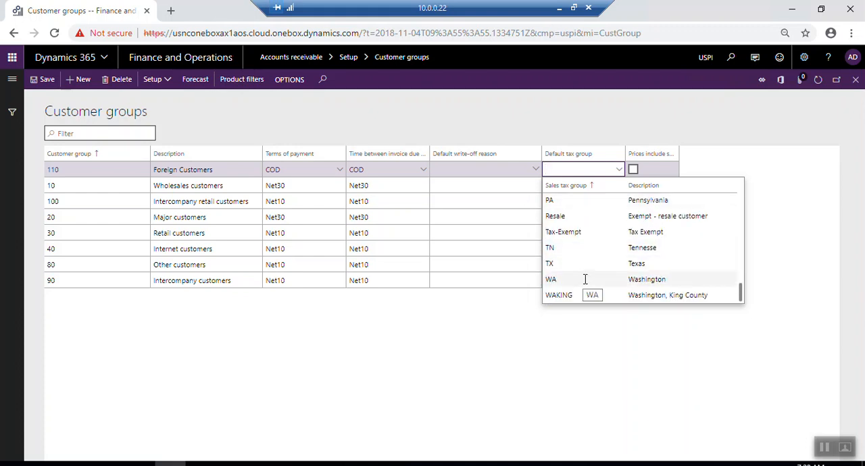
scroll(586, 279, "up", 3)
scroll(586, 280, "up", 6)
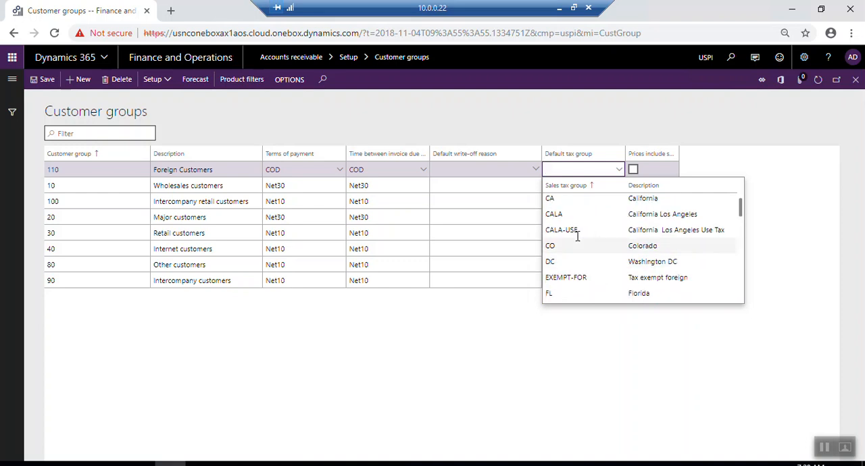
scroll(569, 227, "up", 1)
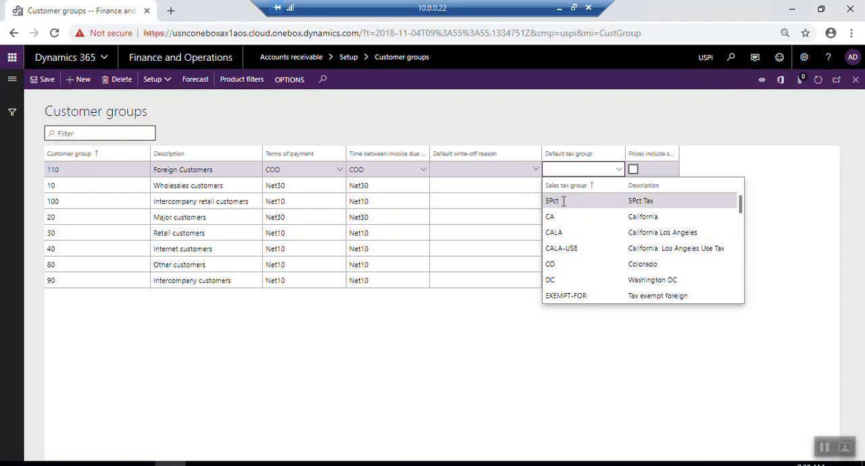
left_click(564, 201)
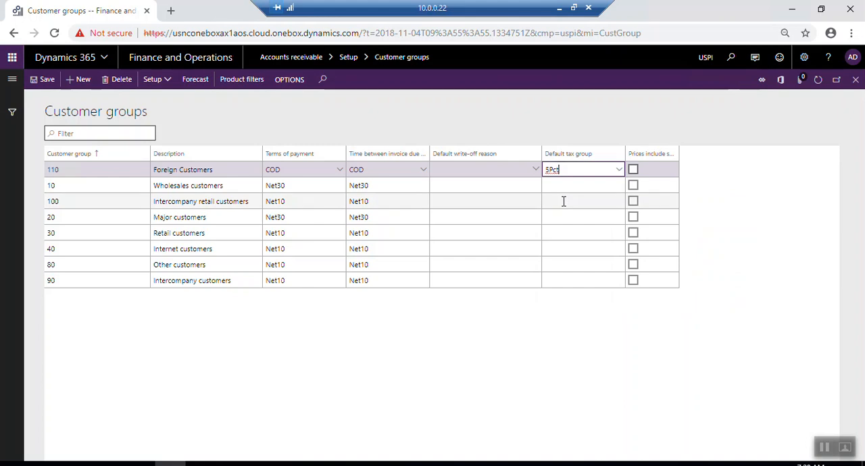
- Try the prices-include-sales-tax option for the Foreign Customers group, clear it again and save the record
left_click(634, 172)
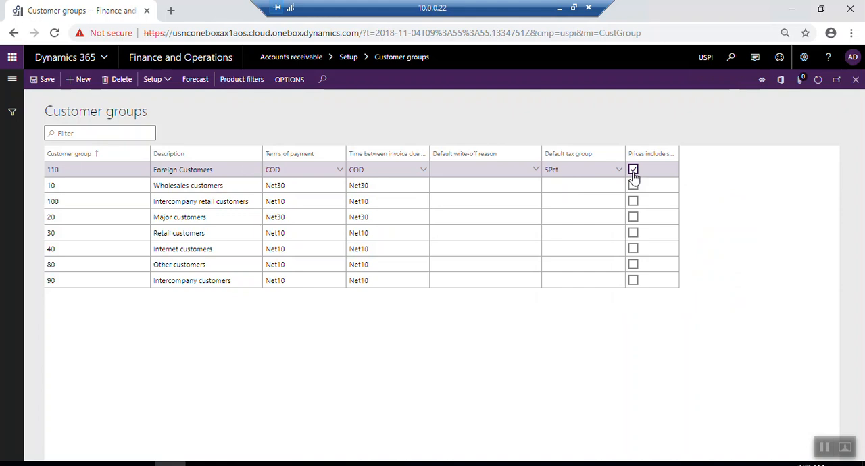
left_click(637, 173)
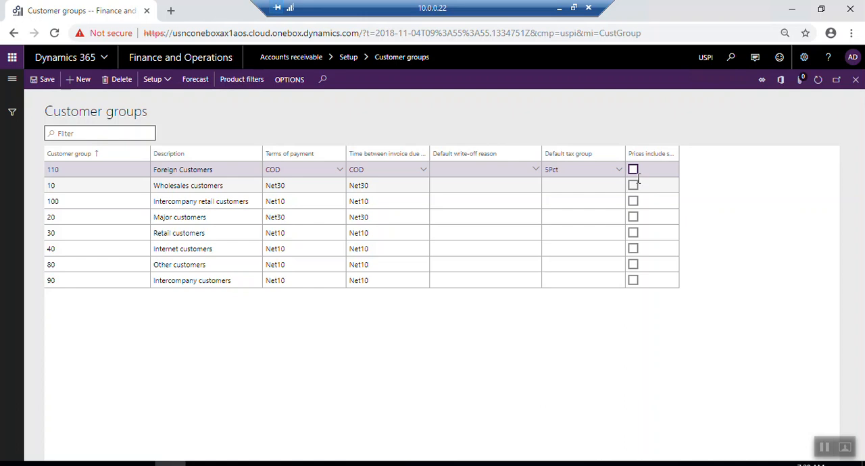
left_click(46, 80)
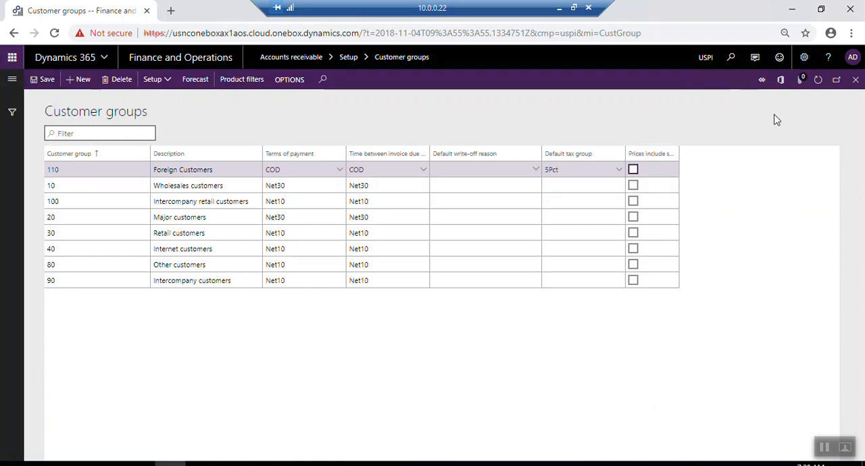
- Review the item posting setup of the Foreign Customers group, save it and return to the customer groups
left_click(167, 83)
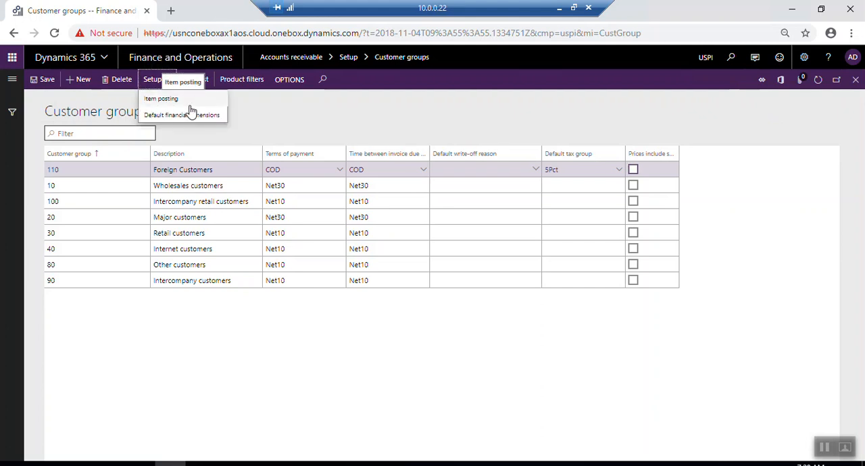
left_click(167, 103)
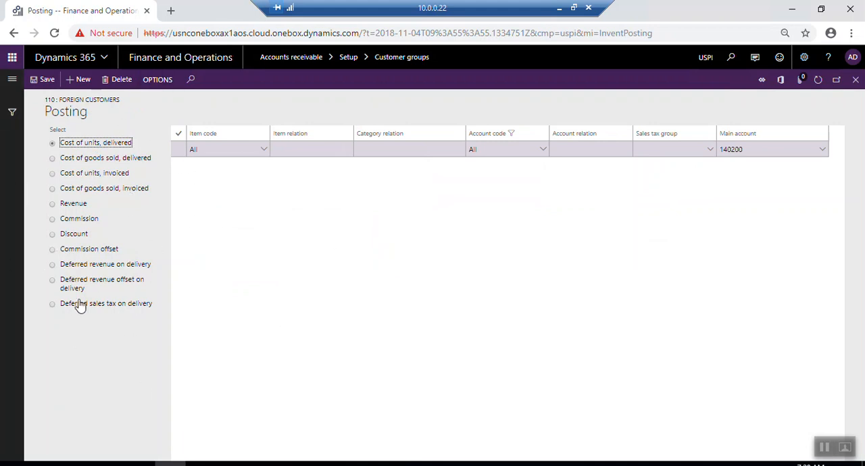
left_click(47, 82)
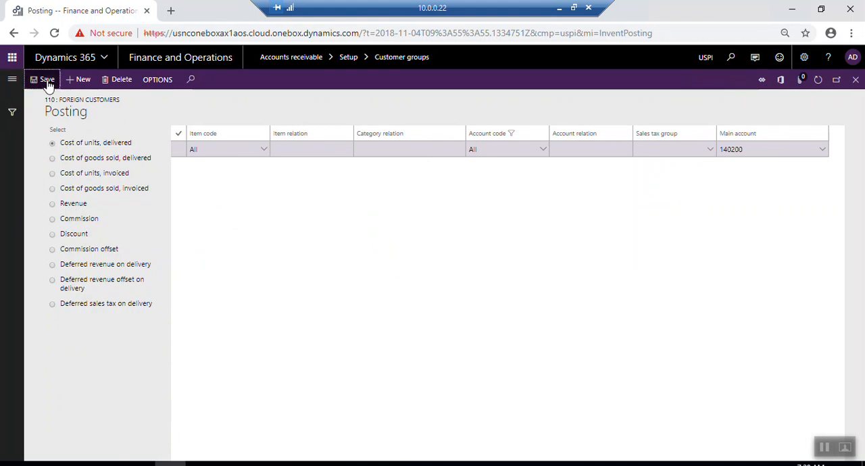
left_click(856, 81)
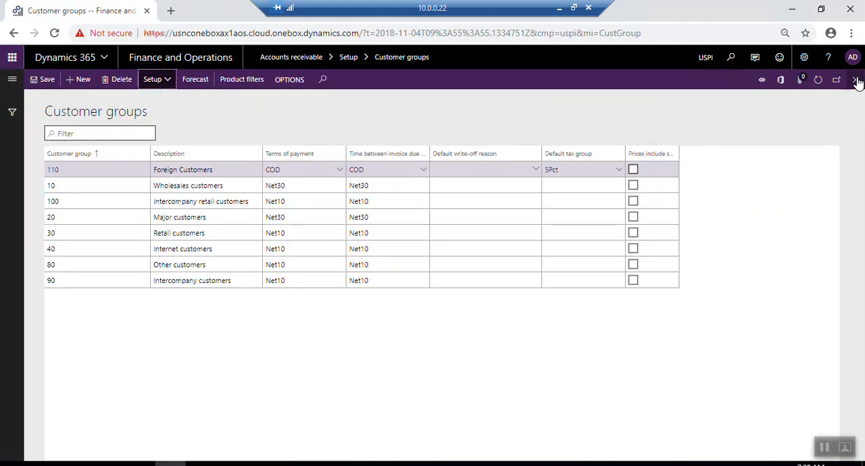
- View the default financial dimensions of the Foreign Customers group, cancel without entering values and close the Customer groups page
left_click(163, 83)
left_click(186, 117)
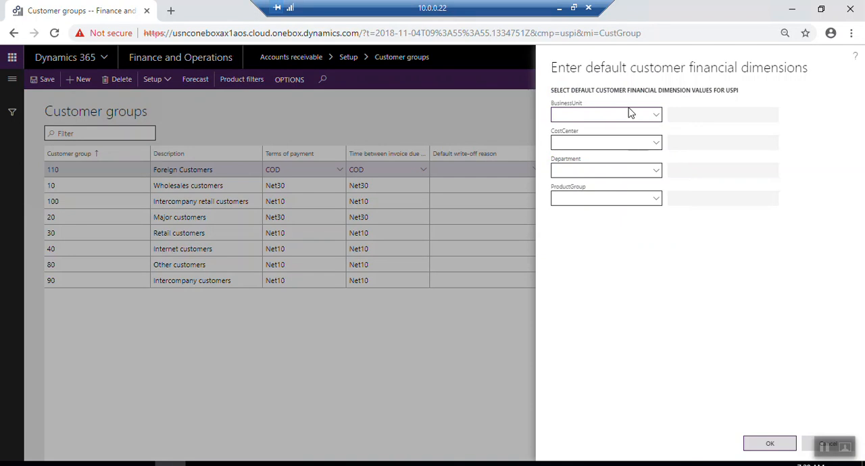
left_click(808, 450)
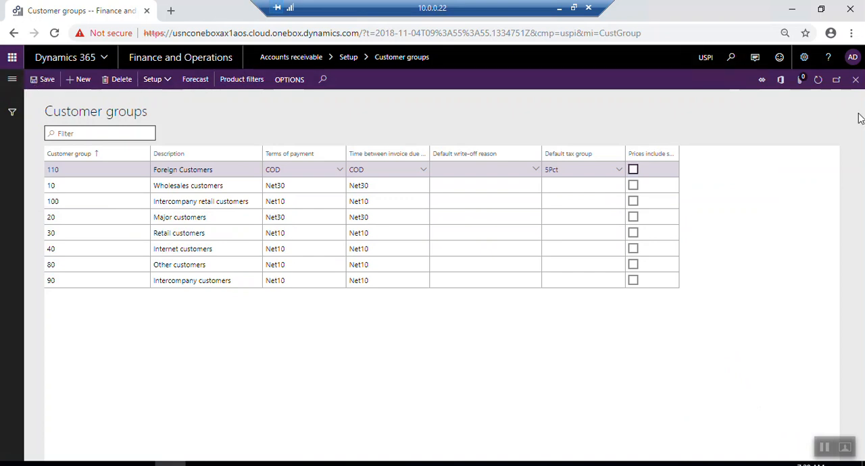
left_click(856, 80)
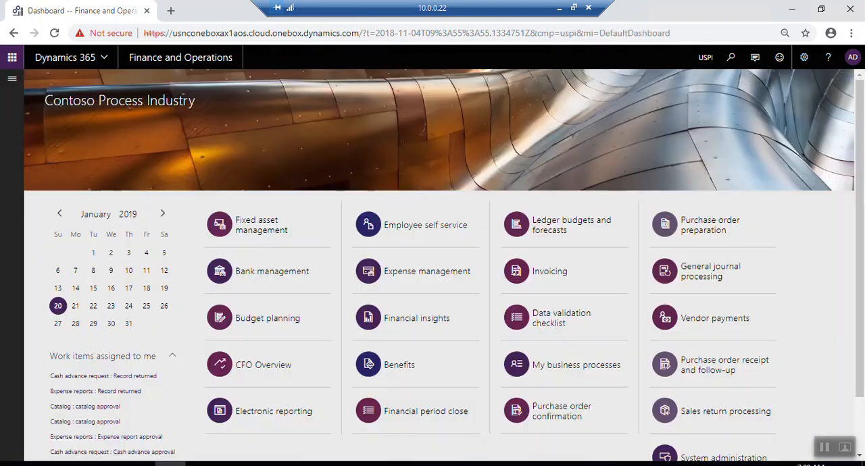